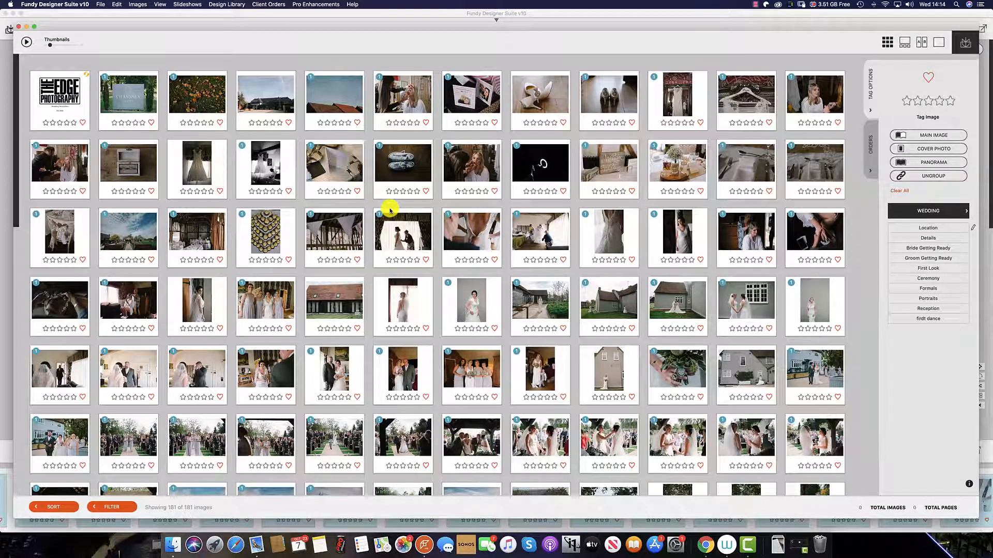
# Play the album slideshow from Slideshow Options and return to the 181-image library
pyautogui.click(26, 43)
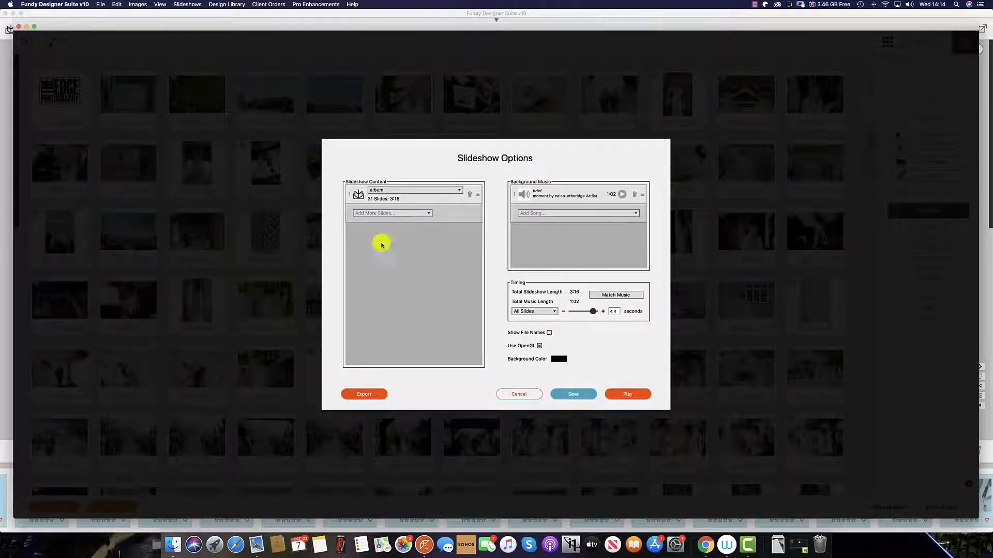
pyautogui.click(628, 394)
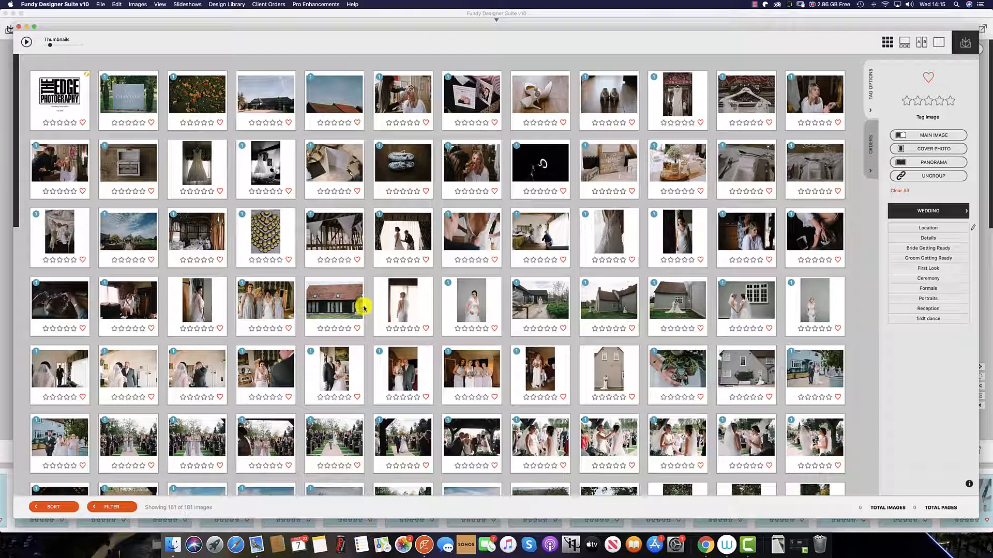
pyautogui.click(188, 4)
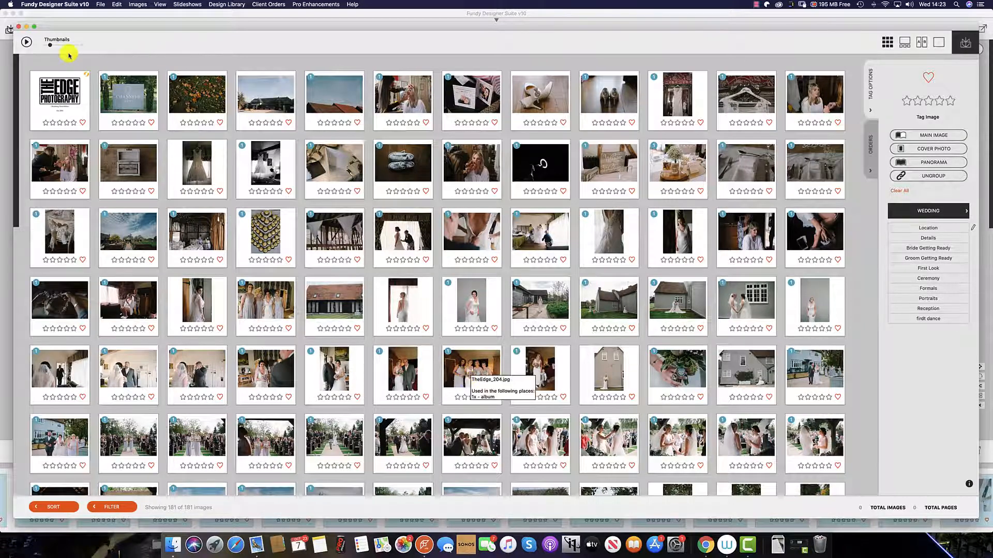
# Start exporting the slideshow as a video via Slideshows > Export Slideshow
pyautogui.click(27, 42)
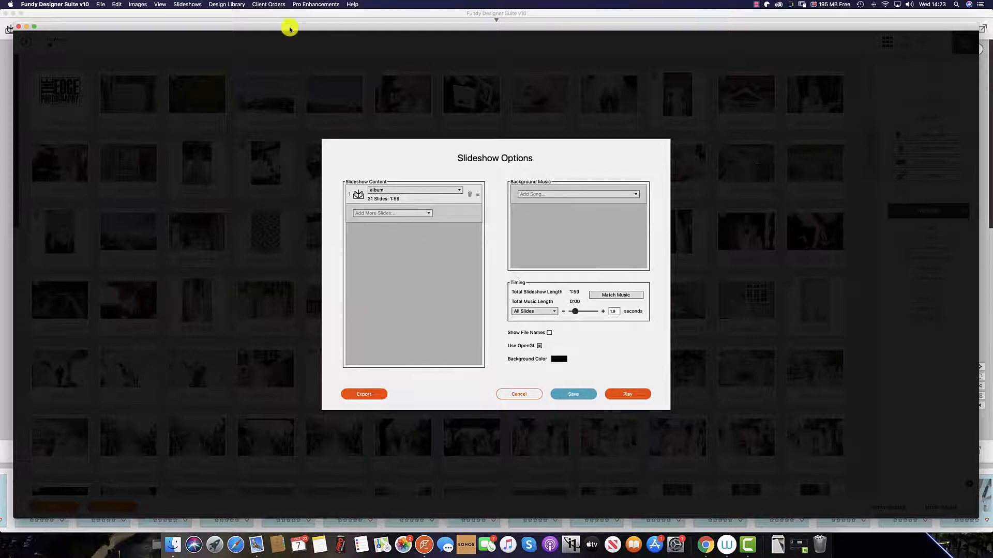
pyautogui.click(187, 4)
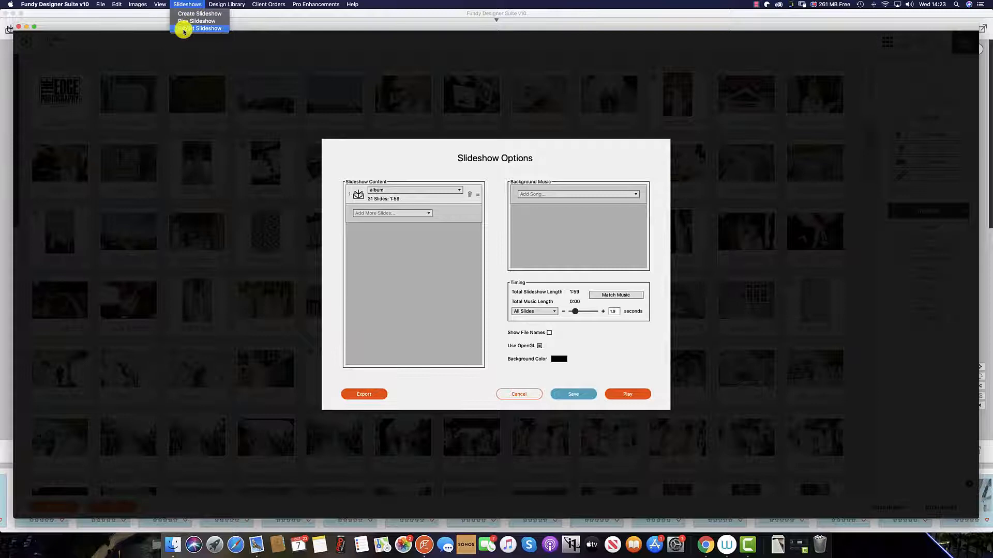
pyautogui.click(418, 316)
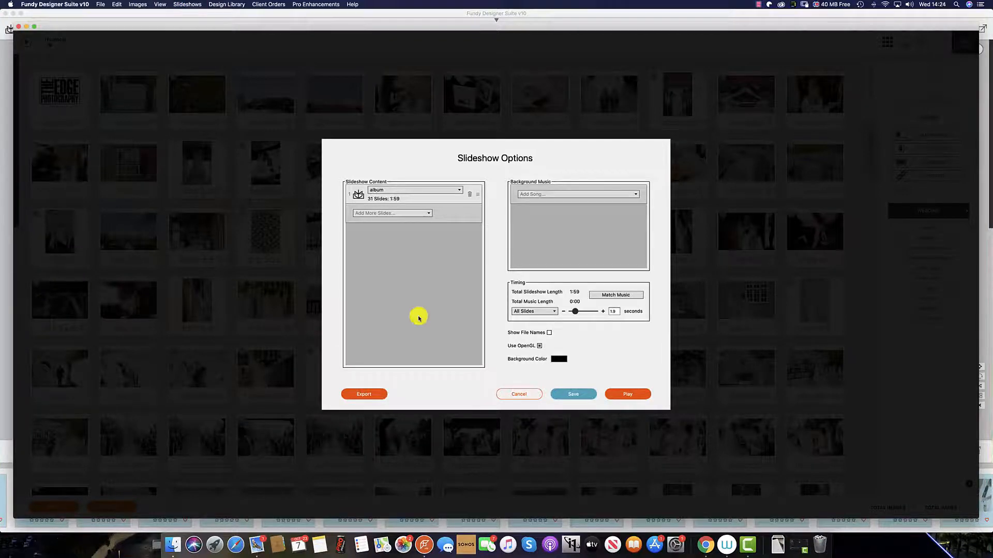
pyautogui.click(359, 395)
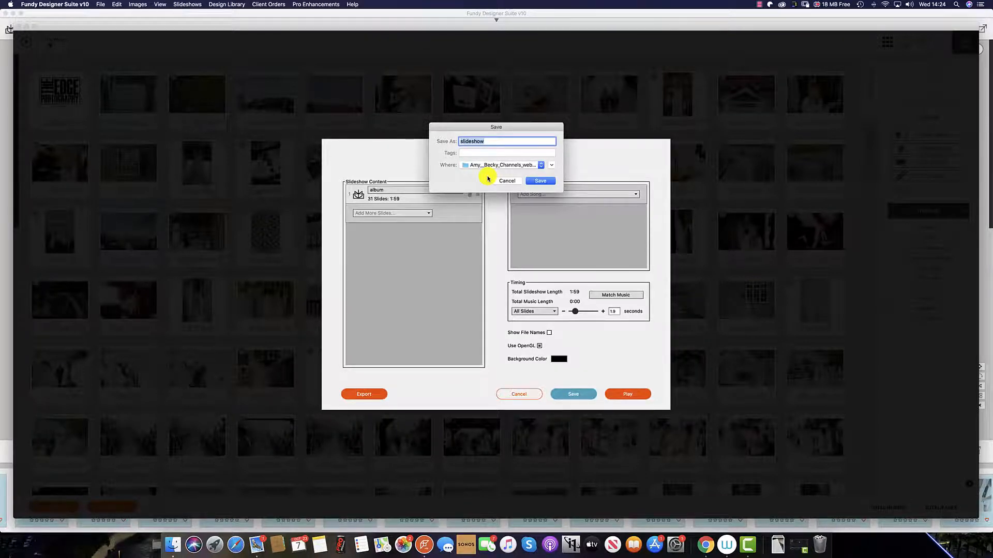
# Save the export as 'slideshow' and bring up the video resolution choices for 1080p (16:9)
pyautogui.click(541, 180)
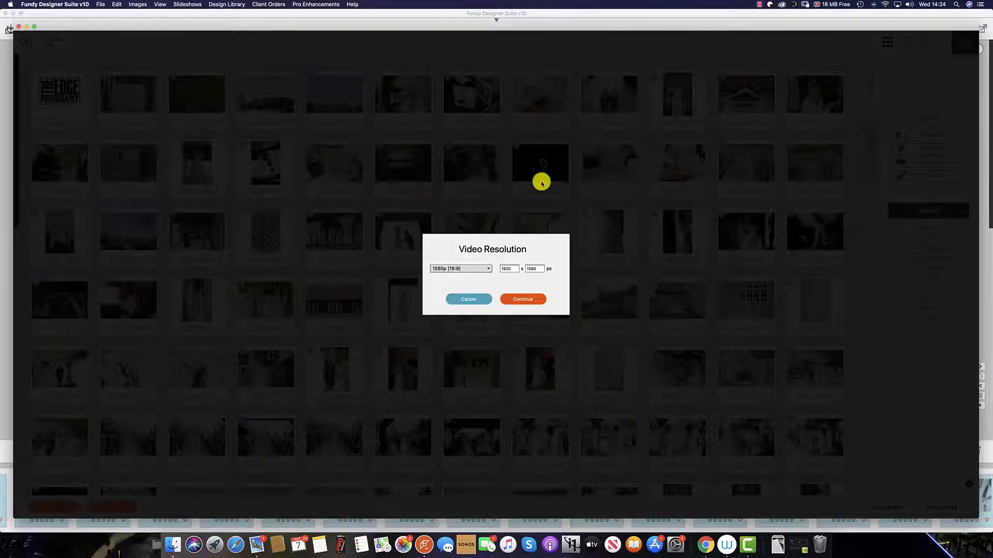
pyautogui.click(488, 269)
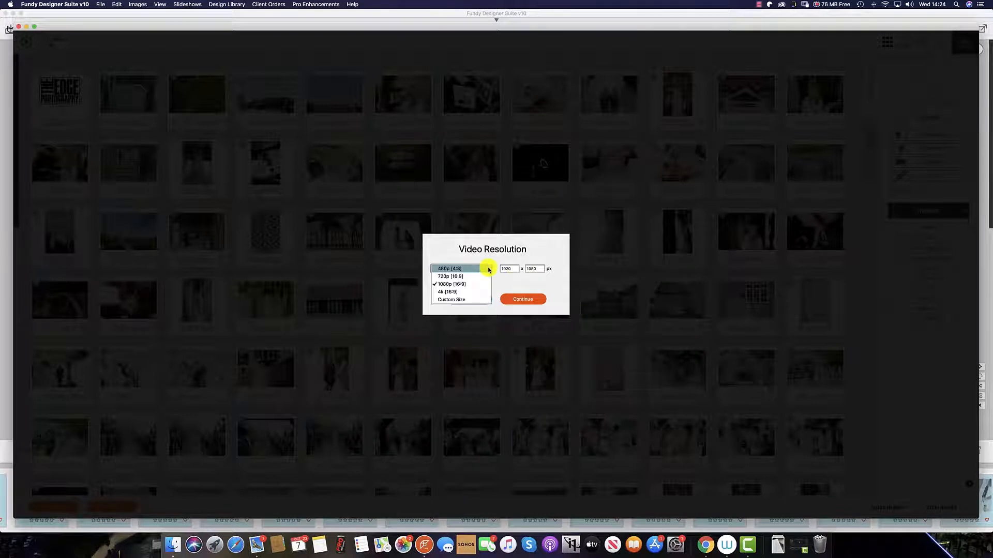